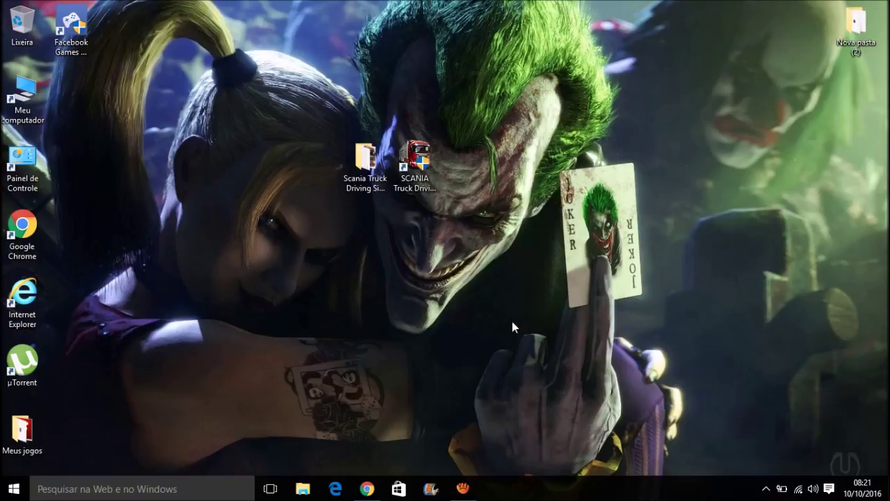
mouse_move(416, 166)
mouse_down()
mouse_move(422, 174)
mouse_move(373, 163)
mouse_move(414, 175)
mouse_up()
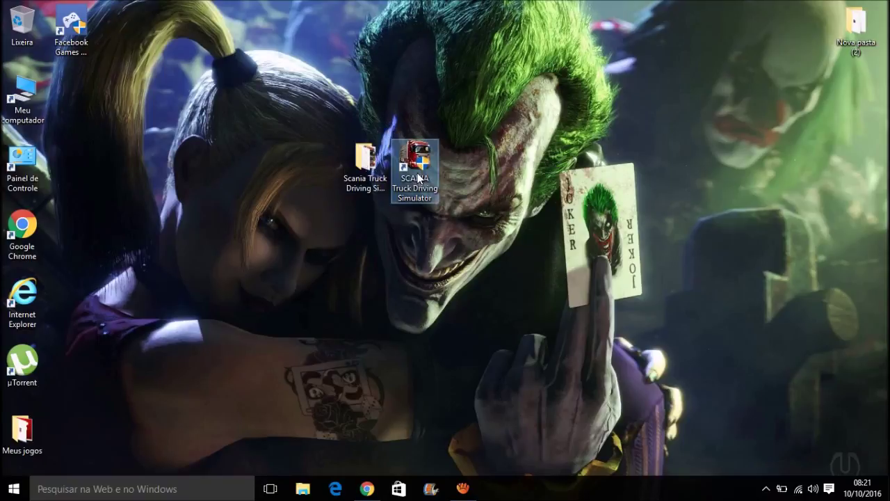
drag(482, 259, 340, 4)
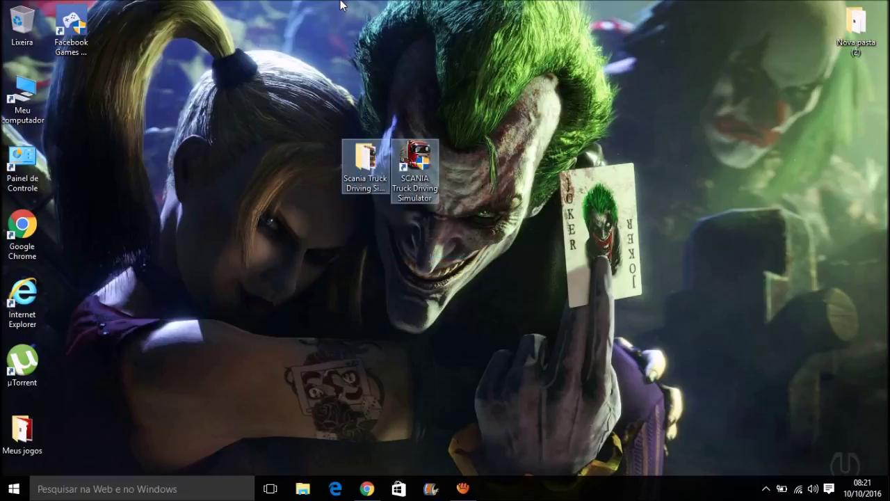
drag(531, 337, 274, 89)
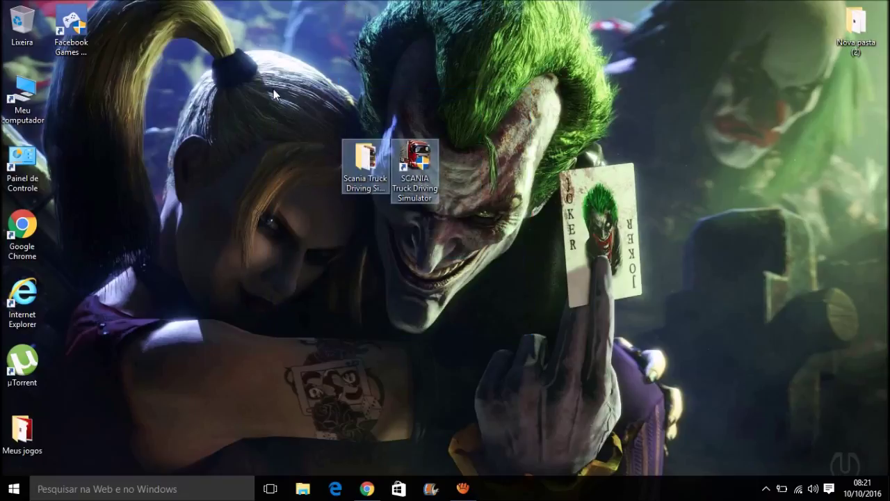
click(531, 299)
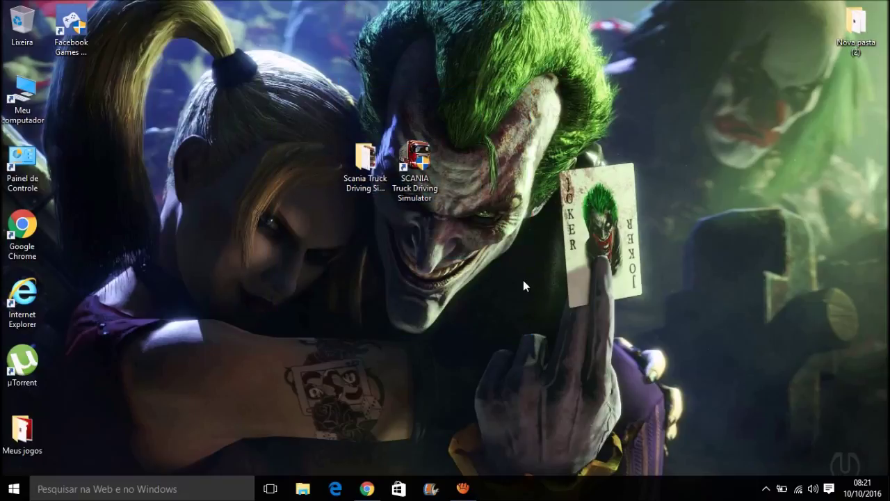
drag(447, 237, 395, 77)
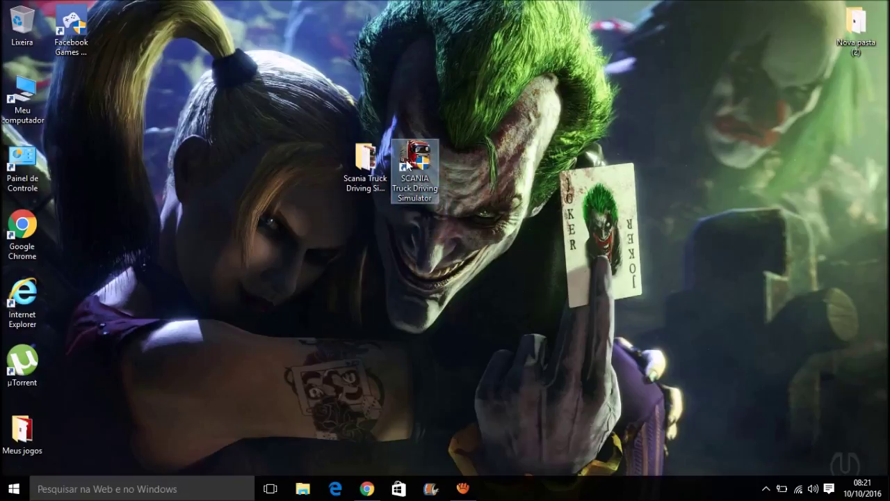
drag(410, 303, 417, 92)
drag(409, 300, 289, 68)
Move the Scania Truck Driving Simulator torrent file from the Downloads folder to the desktop and close the folder window
click(46, 66)
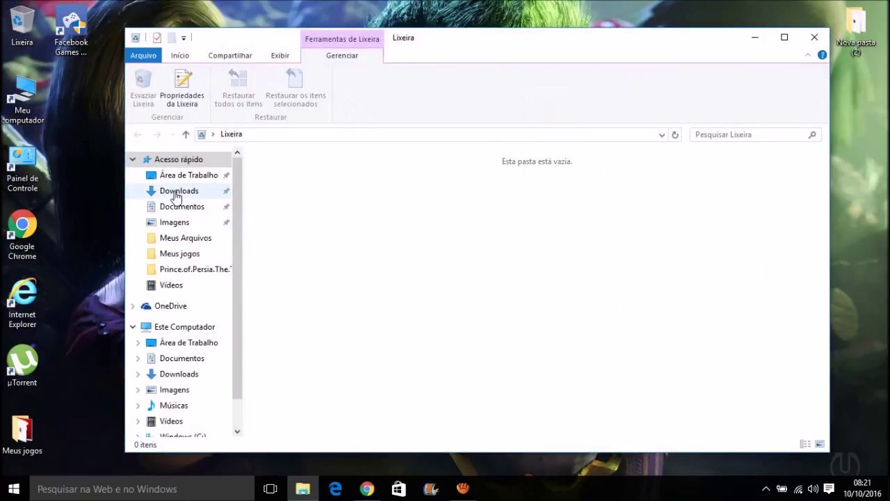
click(174, 190)
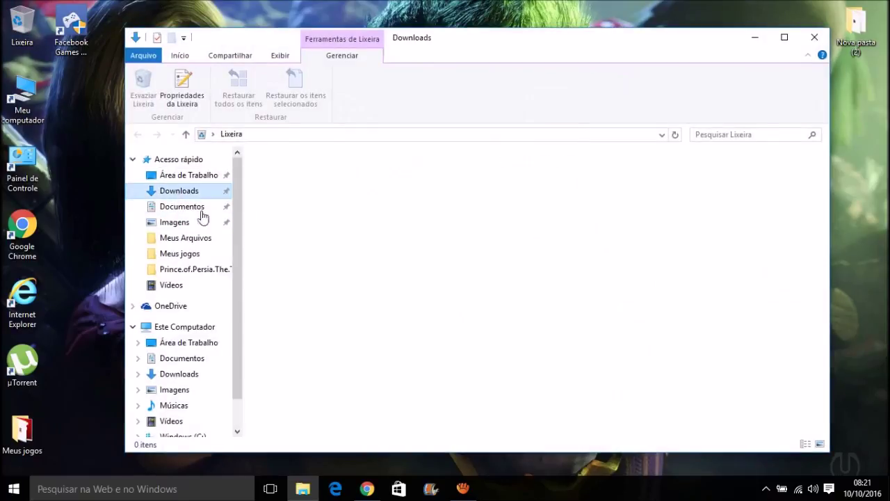
drag(786, 191, 462, 167)
click(814, 37)
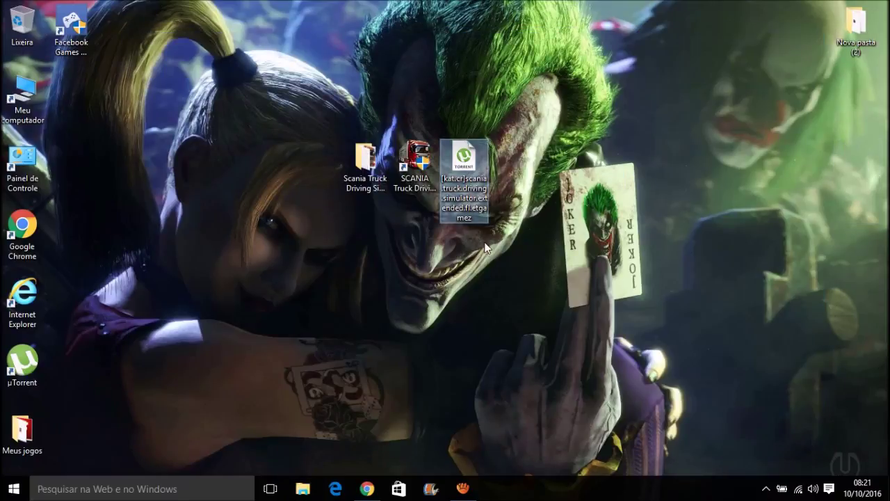
Open the torrent file in µTorrent to view its download options, cancel adding it, and minimize µTorrent
double_click(477, 208)
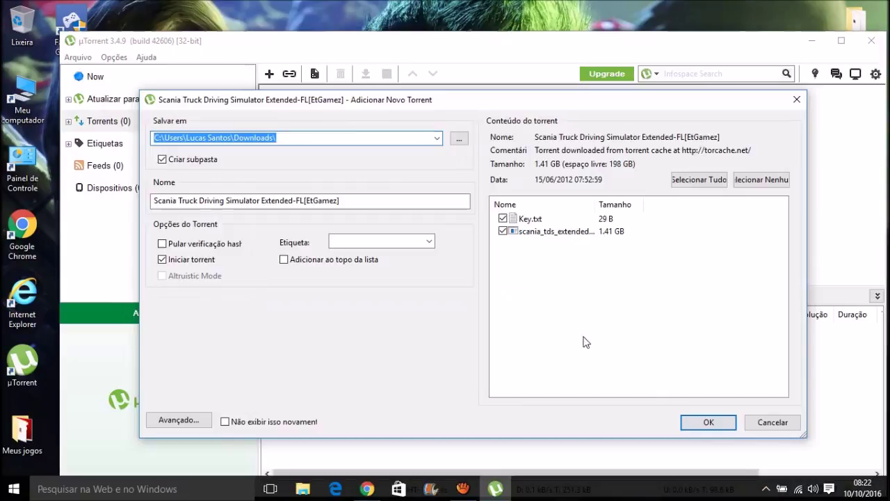
click(770, 422)
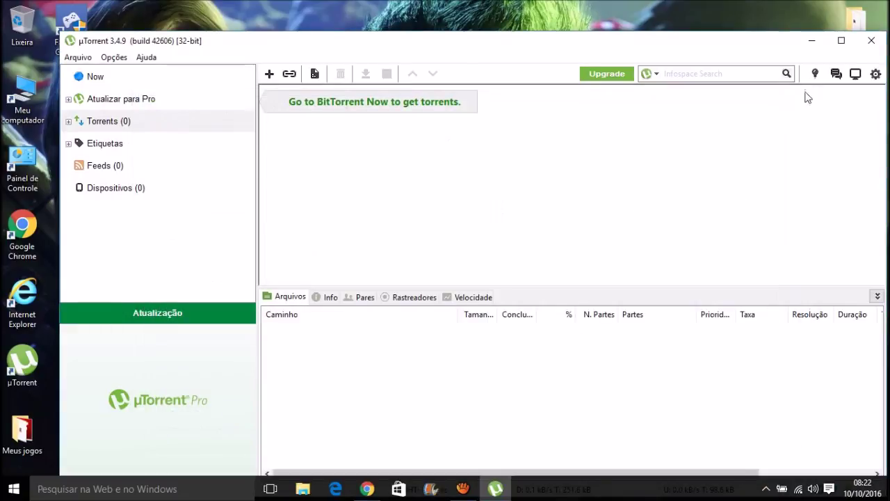
click(811, 40)
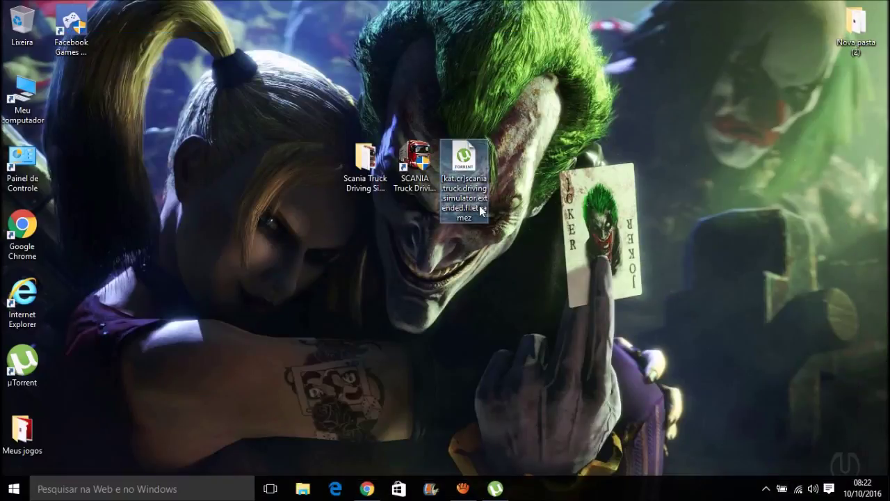
Move the torrent file to an empty spot near the upper edge of the desktop, away from the game folder
drag(464, 167, 613, 29)
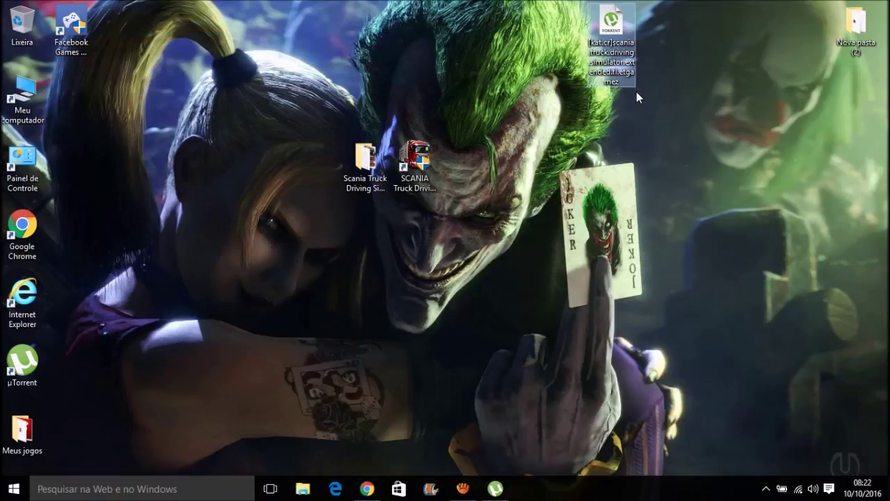
click(368, 185)
click(367, 185)
key(Escape)
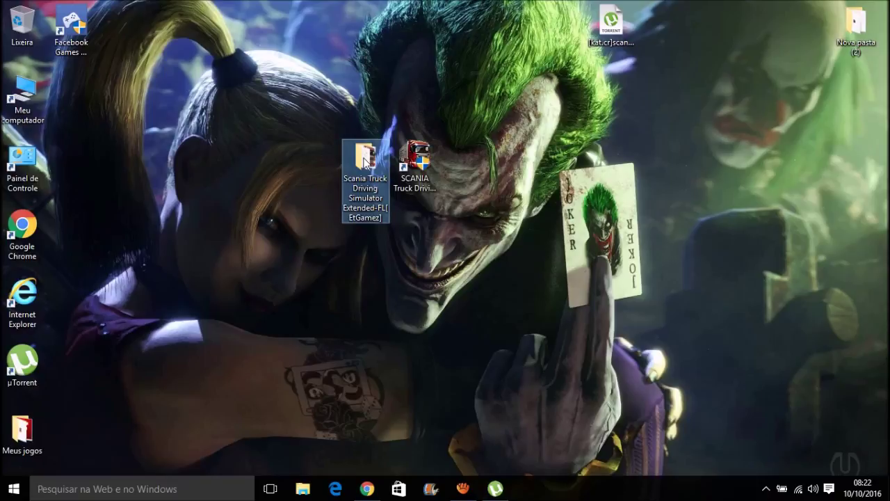
Run scania_tds_extended as administrator from the Scania Truck Driving Simulator Extended folder on the desktop
double_click(365, 161)
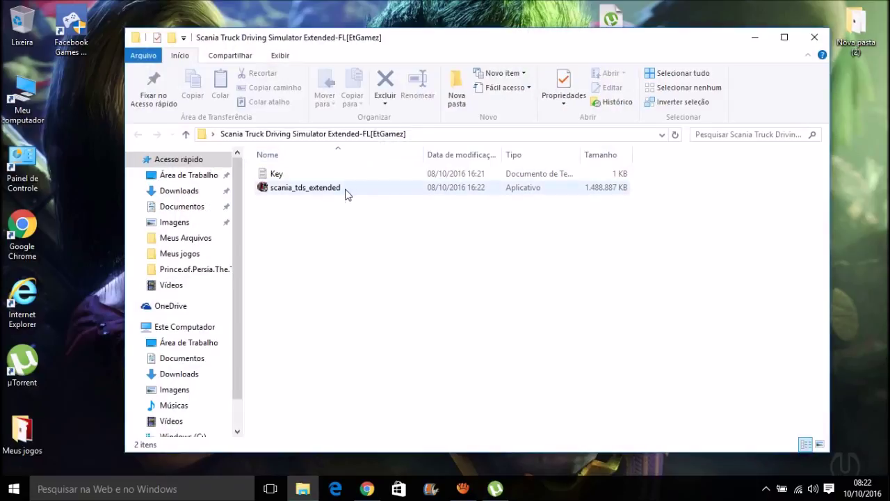
click(346, 192)
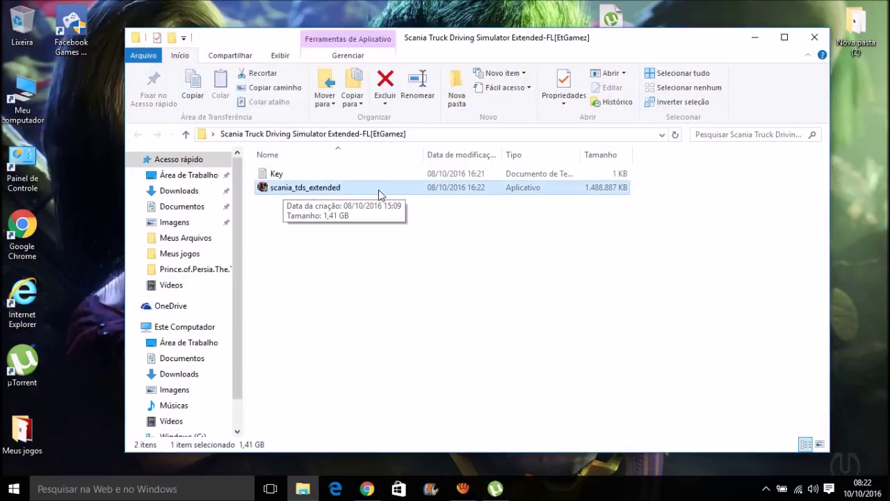
key(shift+F10)
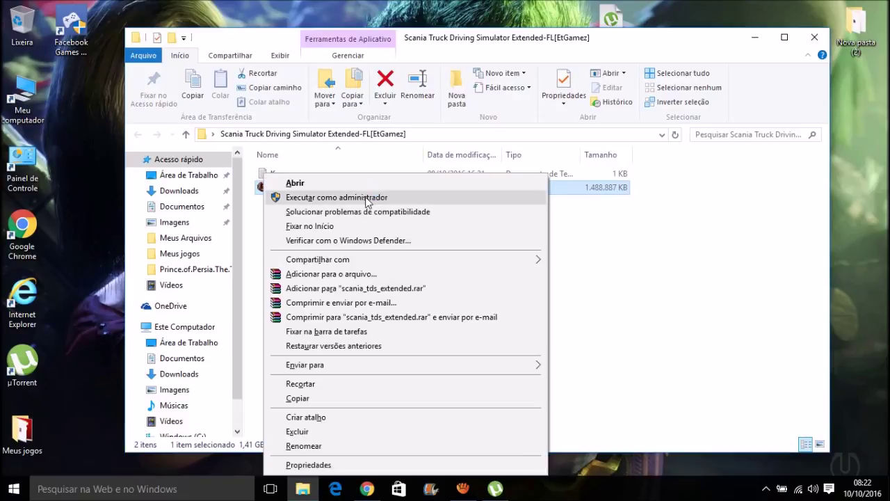
click(365, 198)
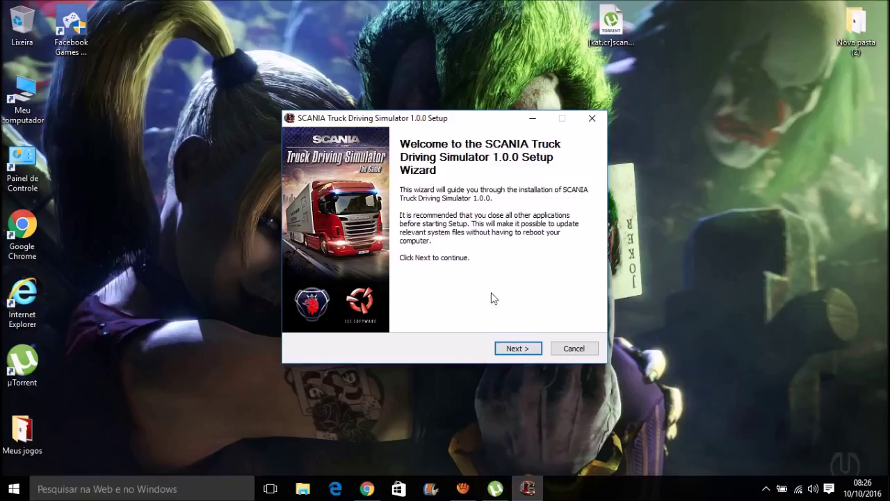
Advance the setup wizard to the install location, inspect the full destination folder path, and quit the setup
click(514, 348)
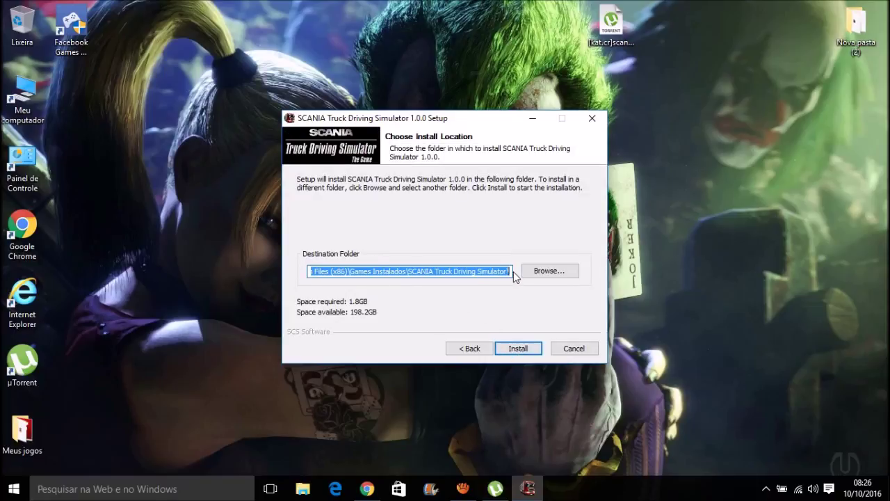
drag(512, 276, 195, 258)
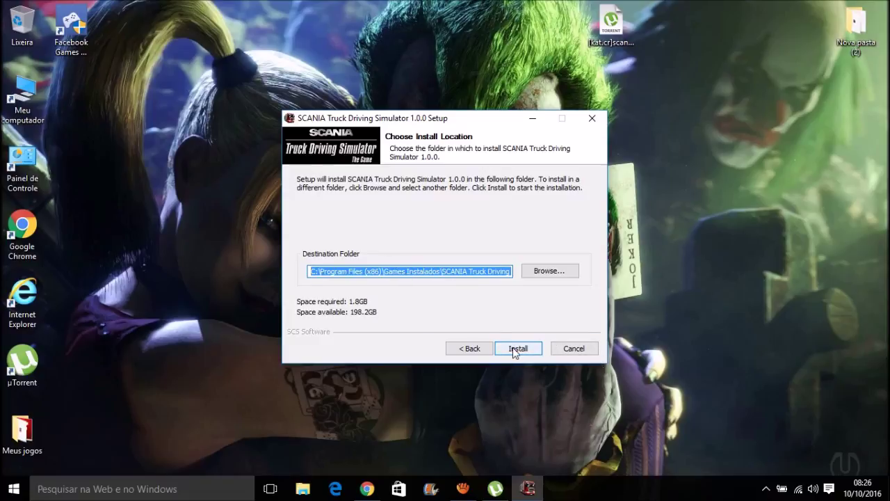
click(569, 348)
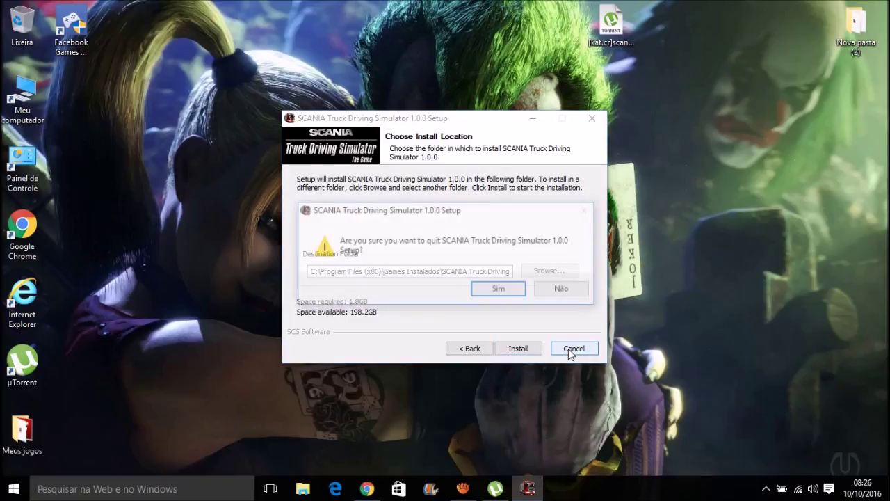
click(502, 292)
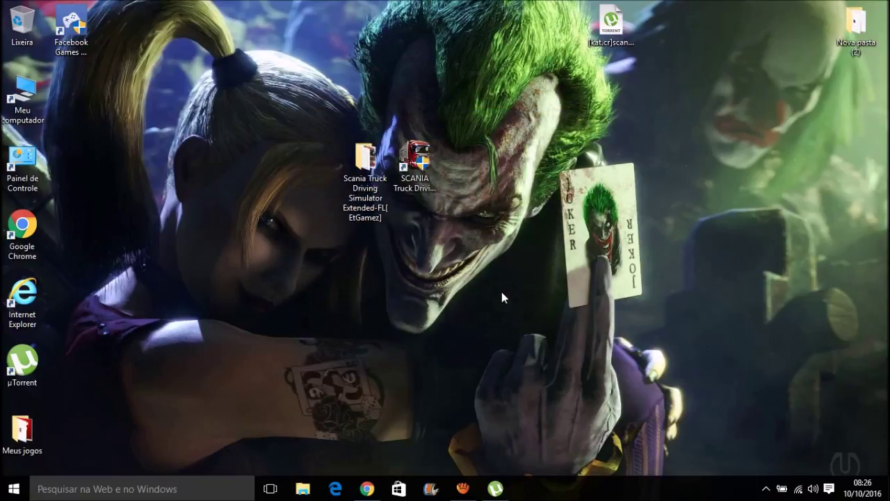
Open the Key text file from the Scania Truck Driving Simulator Extended folder and close the folder window
right_click(1, 1)
click(48, 39)
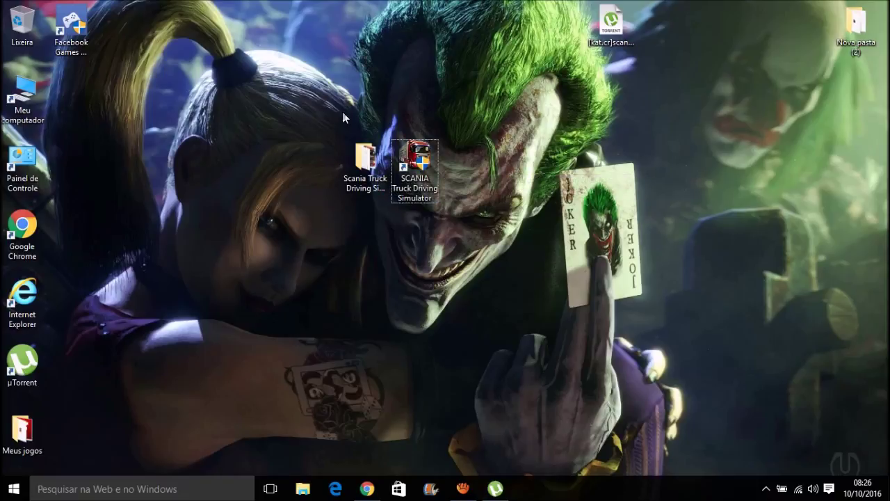
double_click(365, 160)
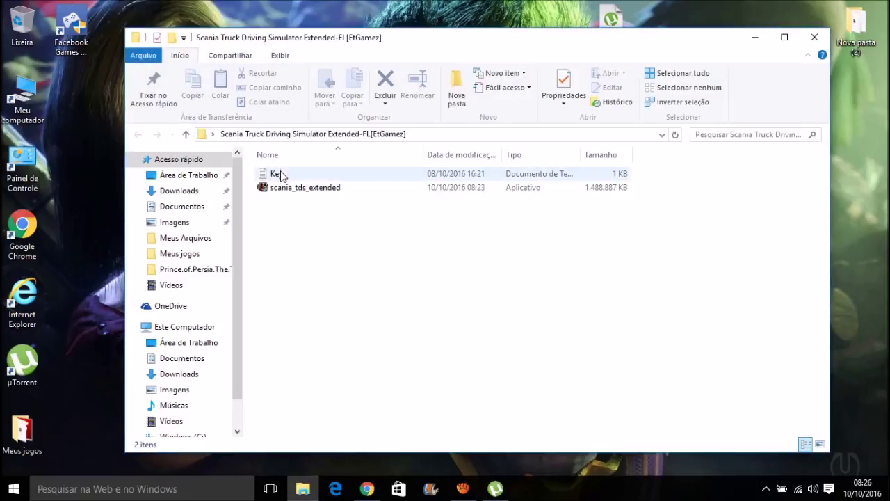
click(280, 174)
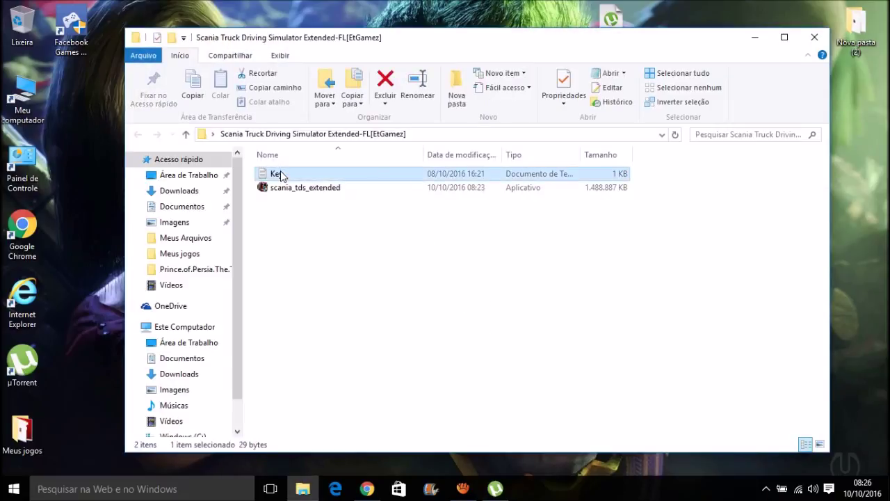
double_click(280, 174)
click(819, 34)
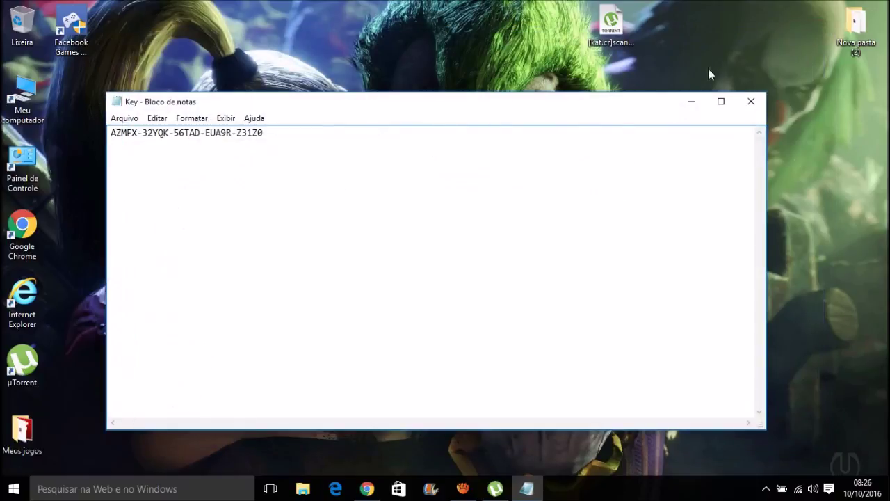
Reposition the Notepad window on the desktop and copy the entire licence key to the clipboard
click(564, 192)
drag(373, 102, 471, 96)
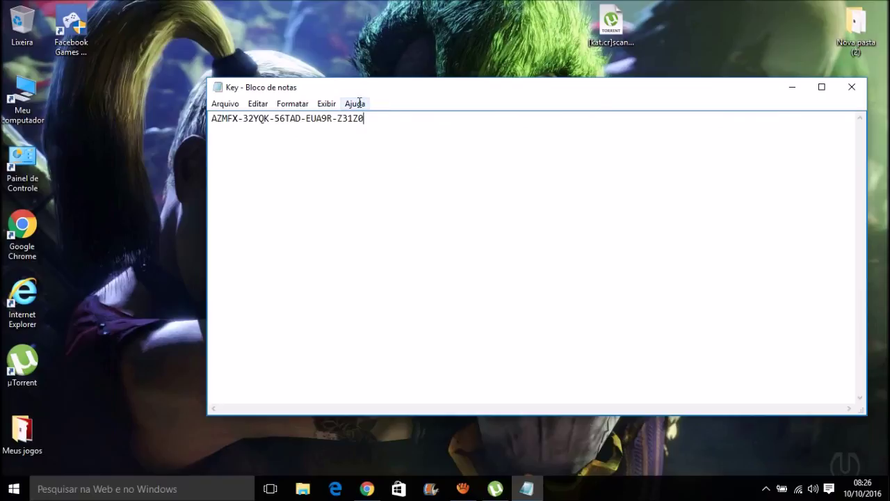
drag(393, 119, 208, 104)
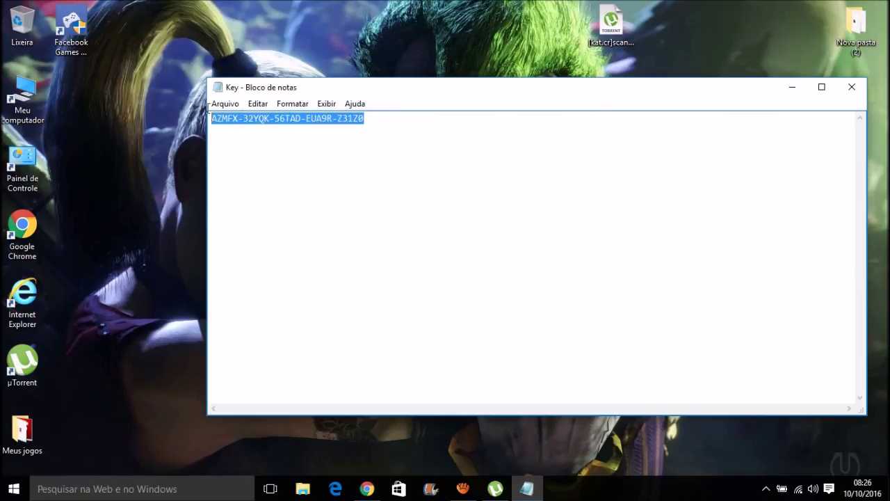
key(shift+F10)
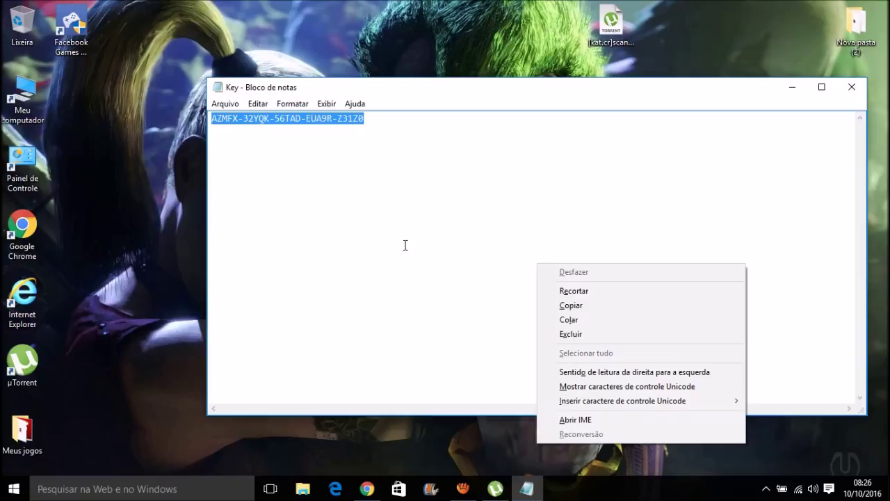
click(565, 306)
click(374, 120)
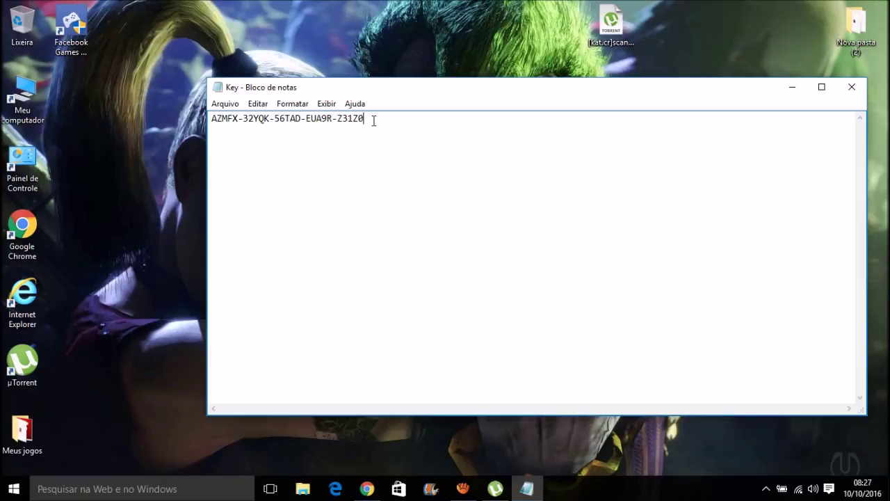
drag(373, 120, 193, 108)
click(431, 230)
key(shift+Left)
key(shift+Left)
key(shift+Left)
click(255, 320)
click(476, 221)
drag(401, 221, 334, 218)
click(276, 215)
key(ctrl+shift+Left)
Select the complete licence key line again and copy it
click(375, 121)
drag(376, 121, 210, 119)
right_click(537, 264)
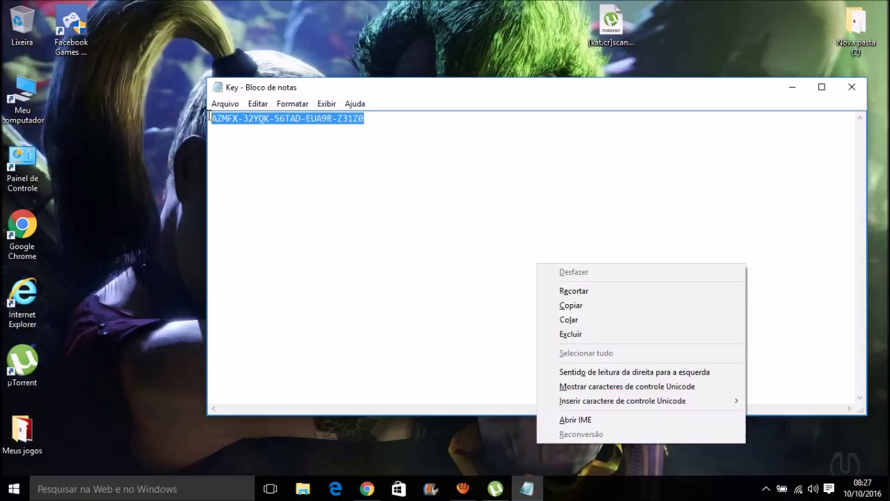
click(571, 305)
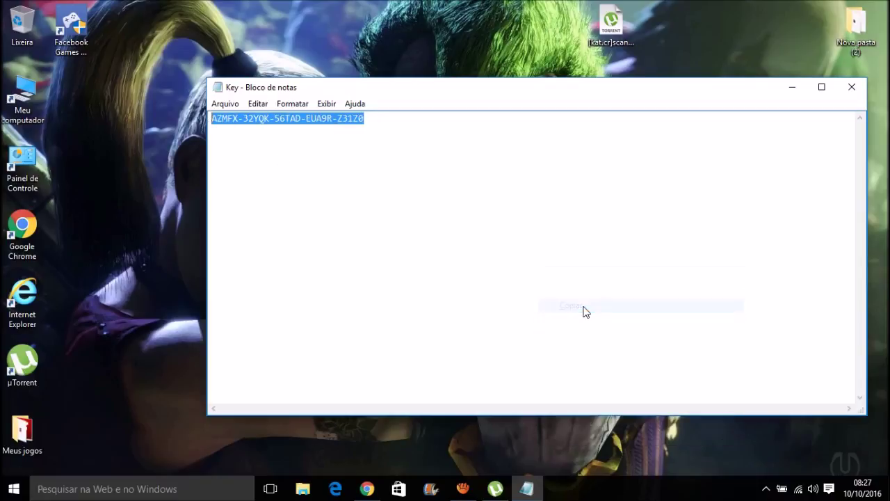
Copy only the first group of characters of the licence key, up to the first hyphen
click(312, 345)
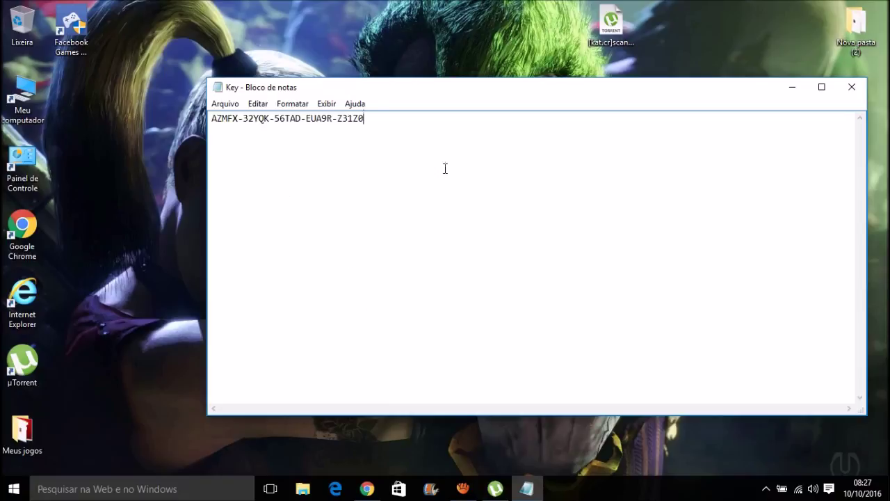
drag(238, 118, 211, 118)
right_click(537, 264)
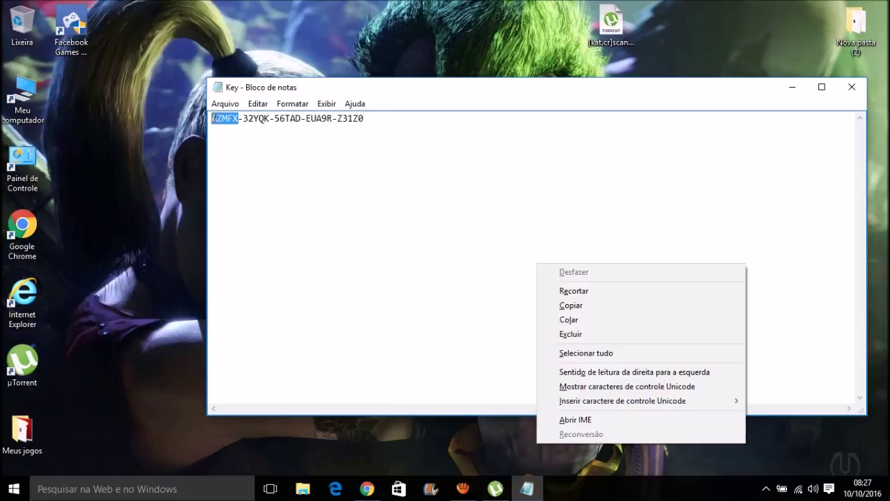
click(564, 306)
click(610, 273)
drag(382, 119, 212, 118)
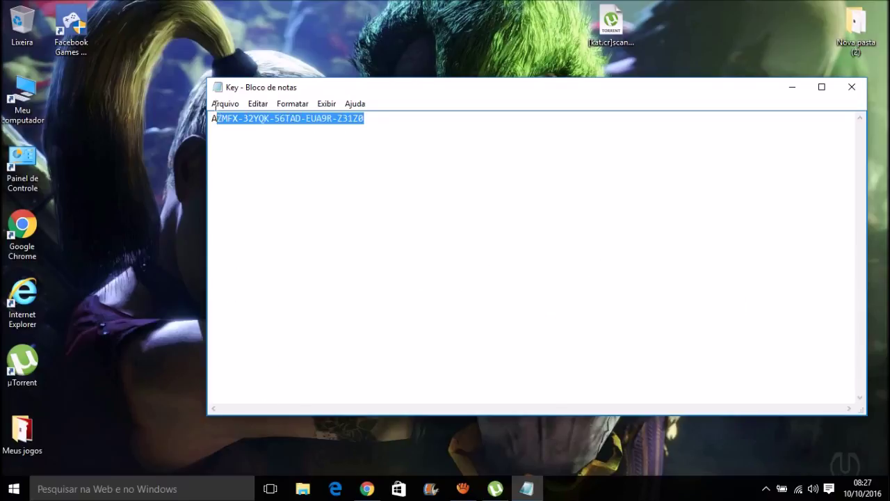
click(428, 243)
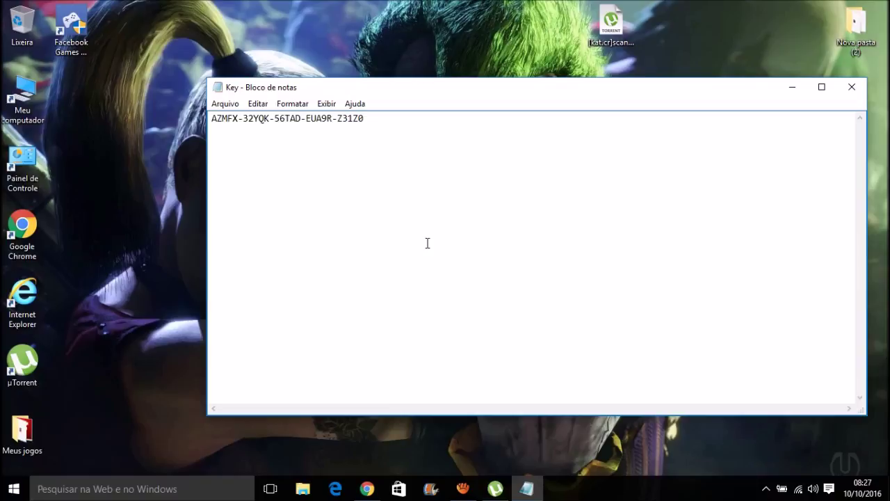
Select the complete licence key line in the Key text file and copy it to the clipboard
drag(377, 119, 211, 118)
click(477, 189)
drag(369, 119, 208, 118)
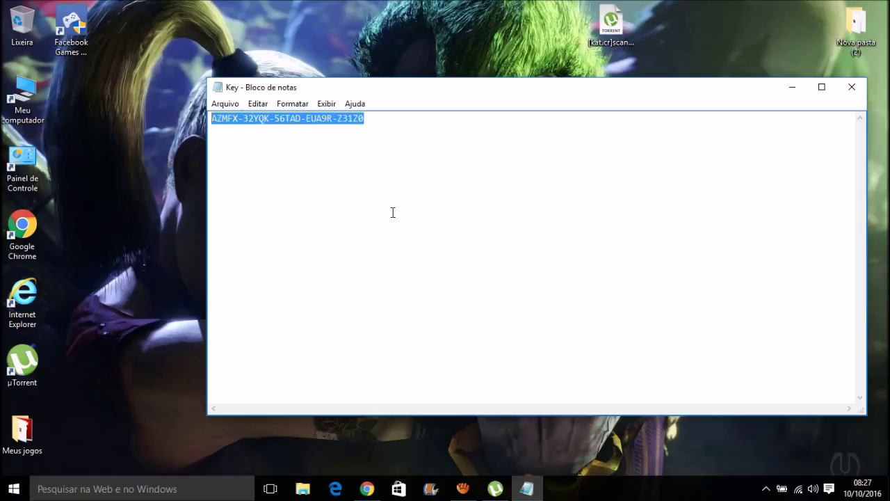
click(414, 217)
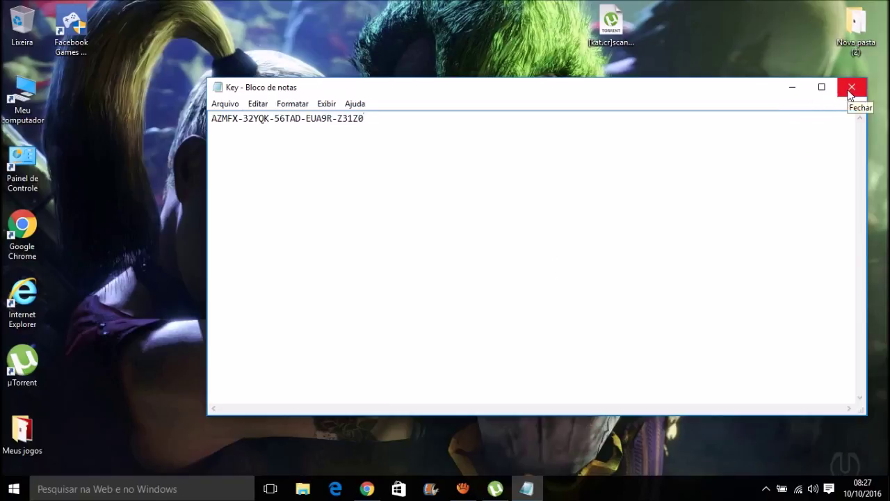
drag(369, 119, 214, 119)
right_click(535, 262)
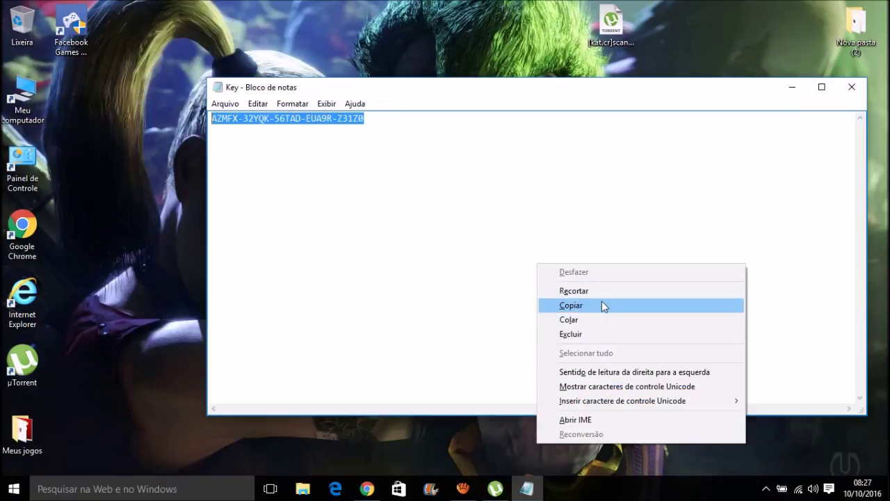
click(602, 301)
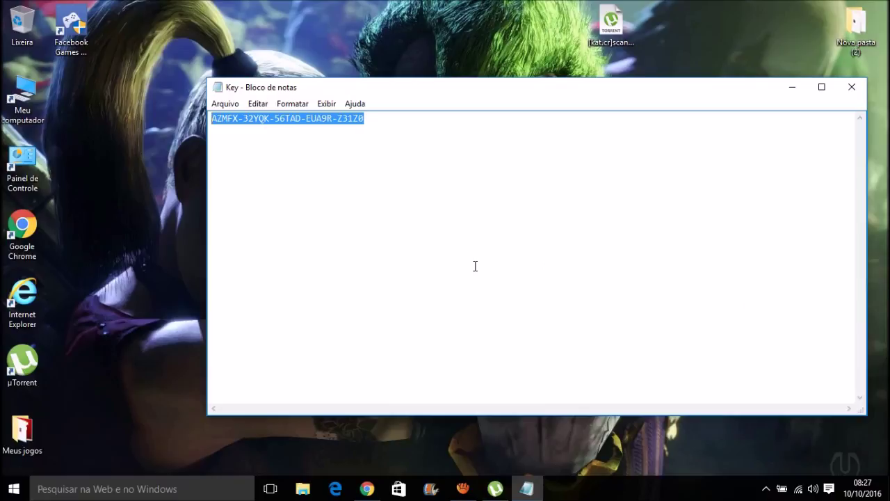
click(402, 177)
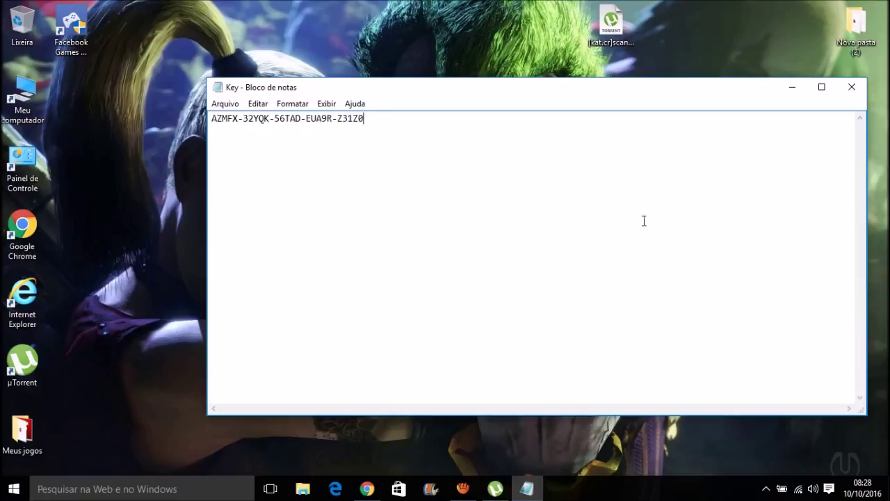
Close the Key text file and refresh the desktop
drag(372, 119, 634, 299)
click(850, 88)
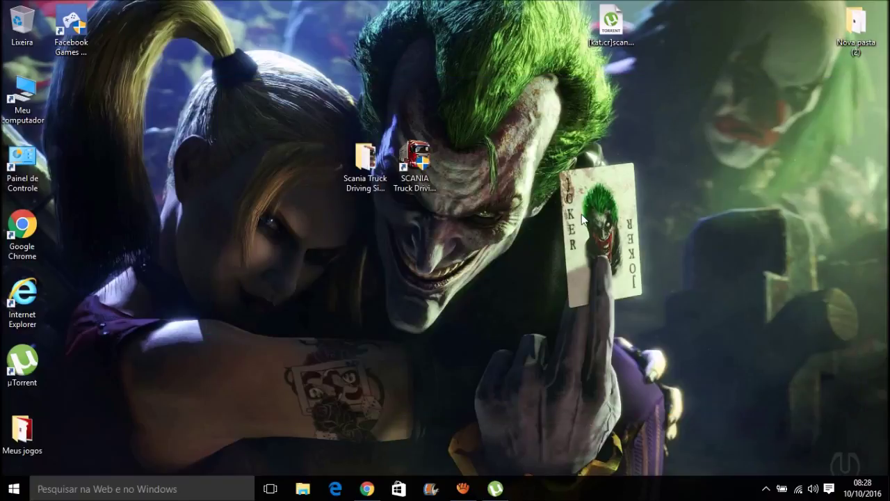
right_click(583, 221)
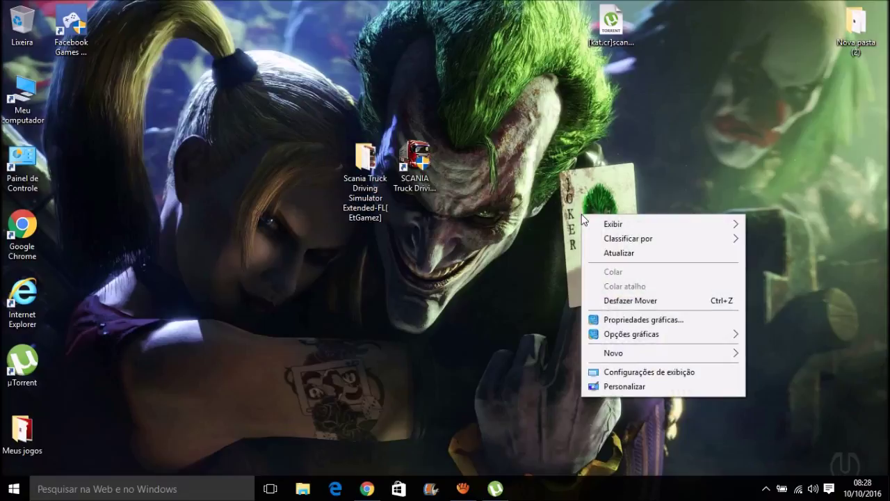
click(616, 253)
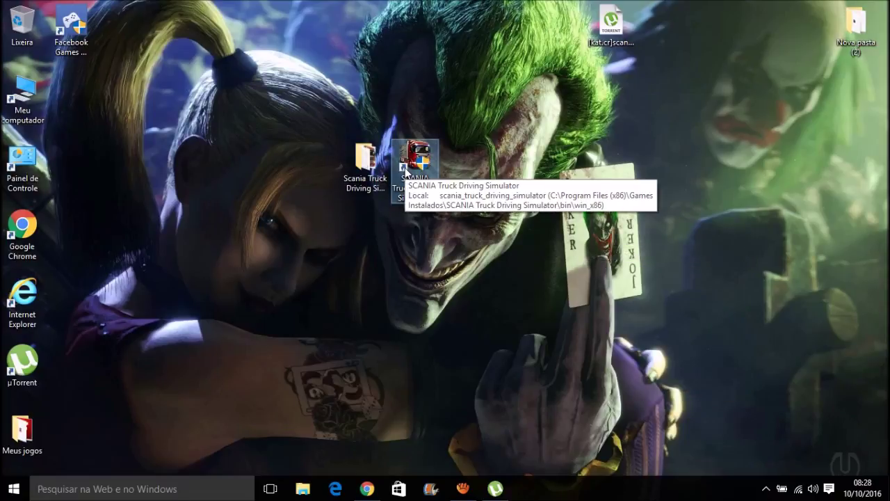
Check the run-as-administrator option in the SCANIA Truck Driving Simulator shortcut's compatibility properties and close the dialog with OK
double_click(402, 165)
right_click(416, 158)
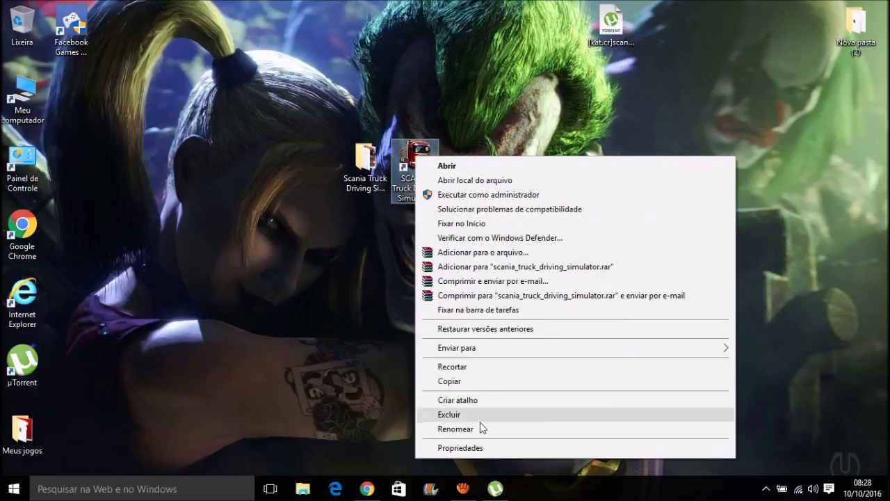
click(460, 448)
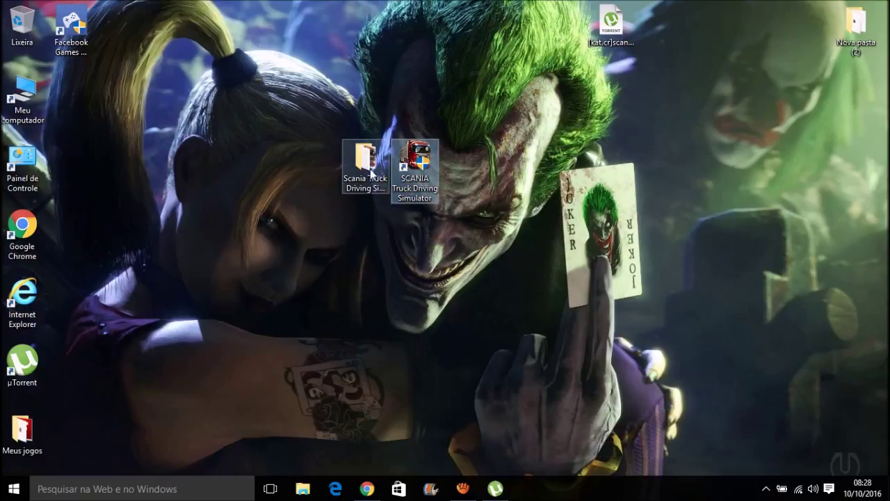
click(591, 172)
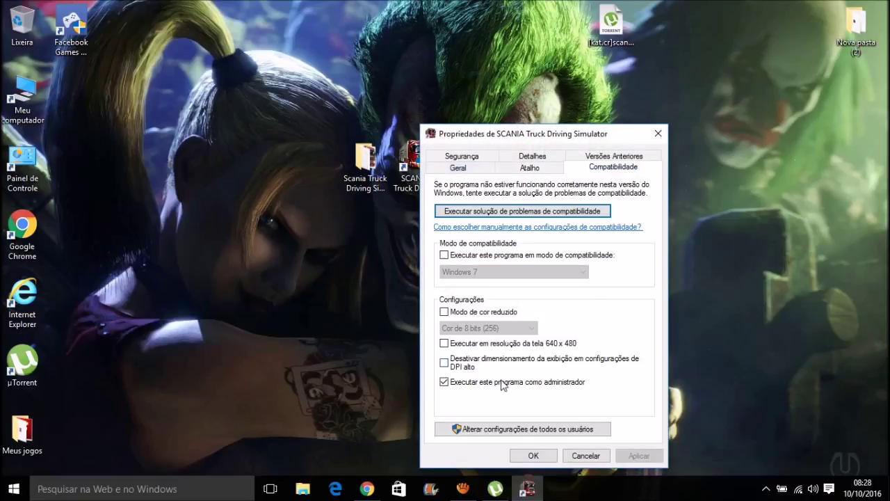
click(534, 456)
drag(500, 275, 307, 65)
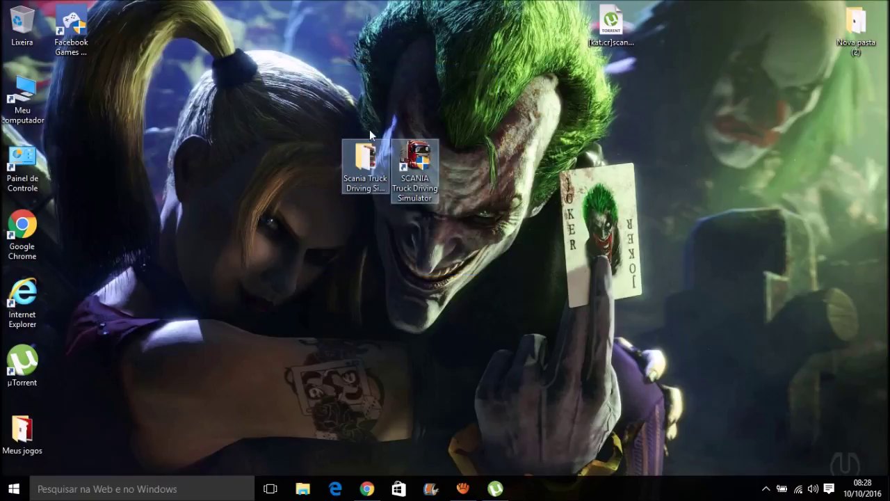
drag(525, 329, 238, 4)
drag(559, 348, 258, 80)
drag(761, 304, 185, 40)
drag(589, 324, 208, 2)
drag(584, 348, 217, 4)
drag(514, 257, 341, 136)
drag(580, 362, 334, 132)
drag(517, 293, 336, 167)
drag(503, 280, 314, 81)
drag(514, 336, 314, 88)
click(497, 315)
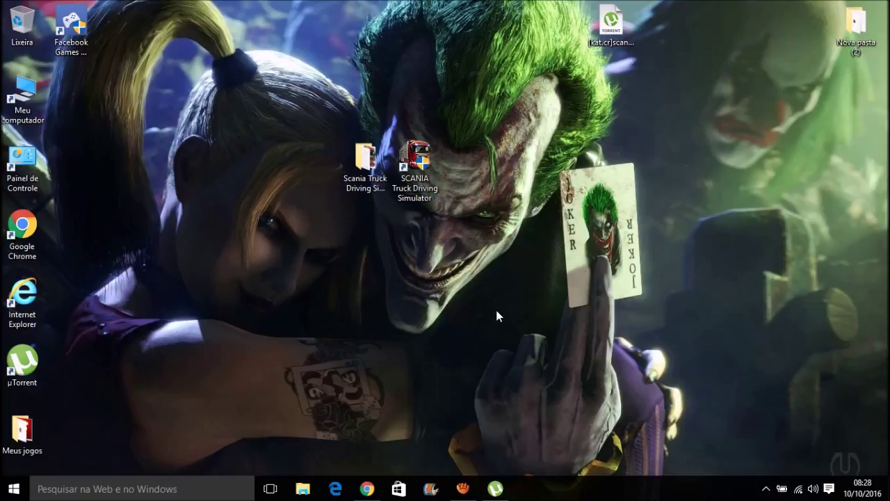